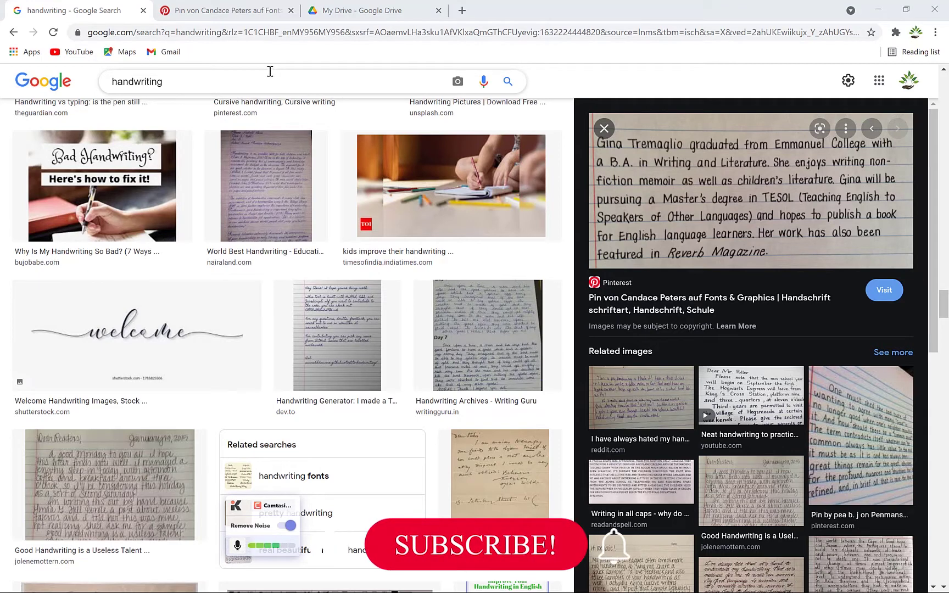
Return to the Google handwriting search results showing the paragraph image preview
click(190, 81)
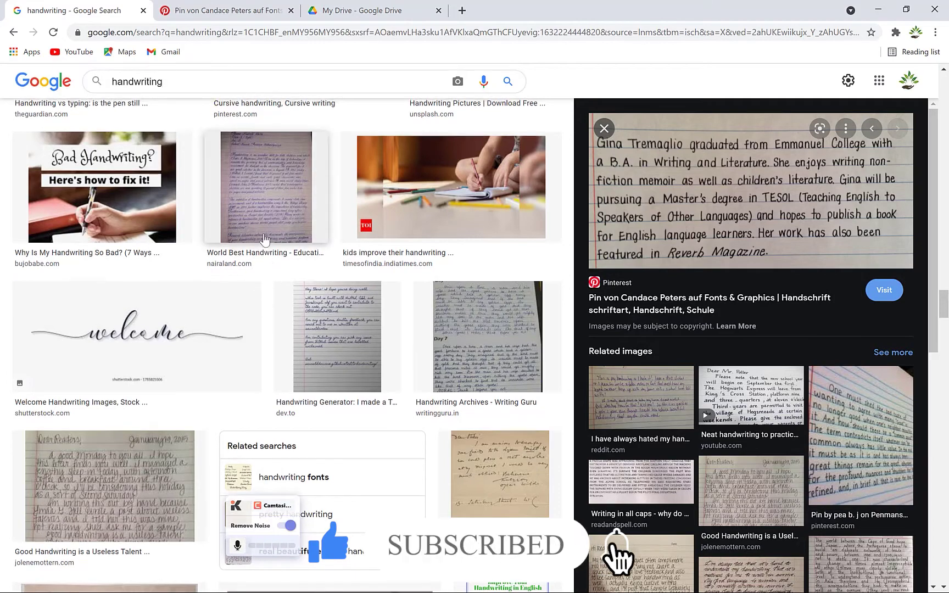
scroll(185, 242, up, 5)
scroll(186, 242, down, 4)
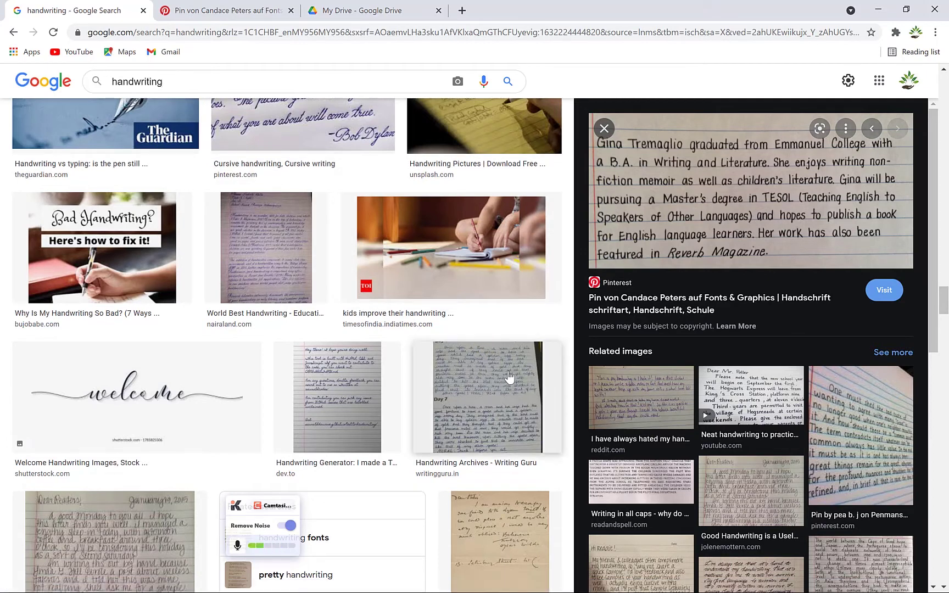
Save the previewed image to Pictures as 'hand writing', replacing the existing file, and open it
right_click(697, 175)
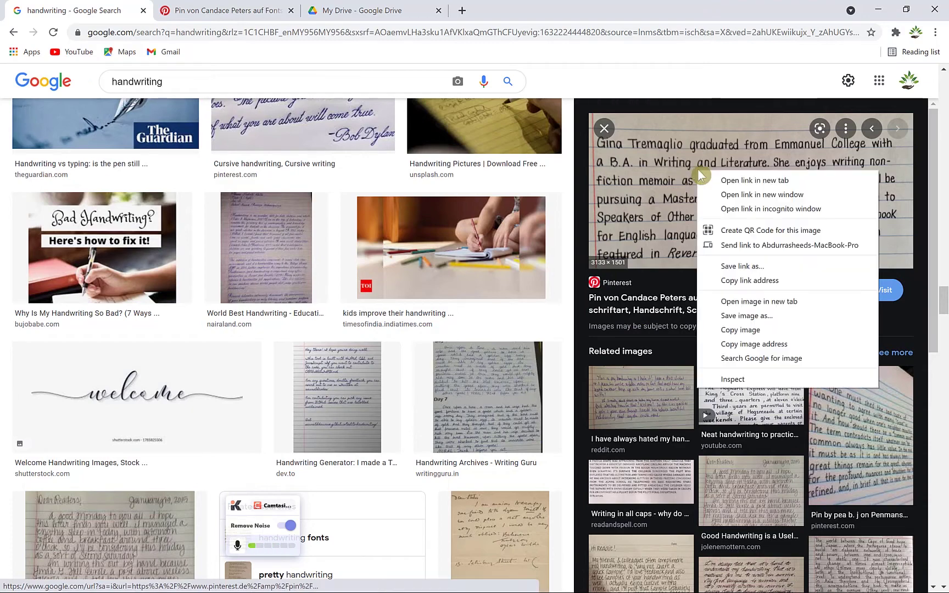
click(759, 316)
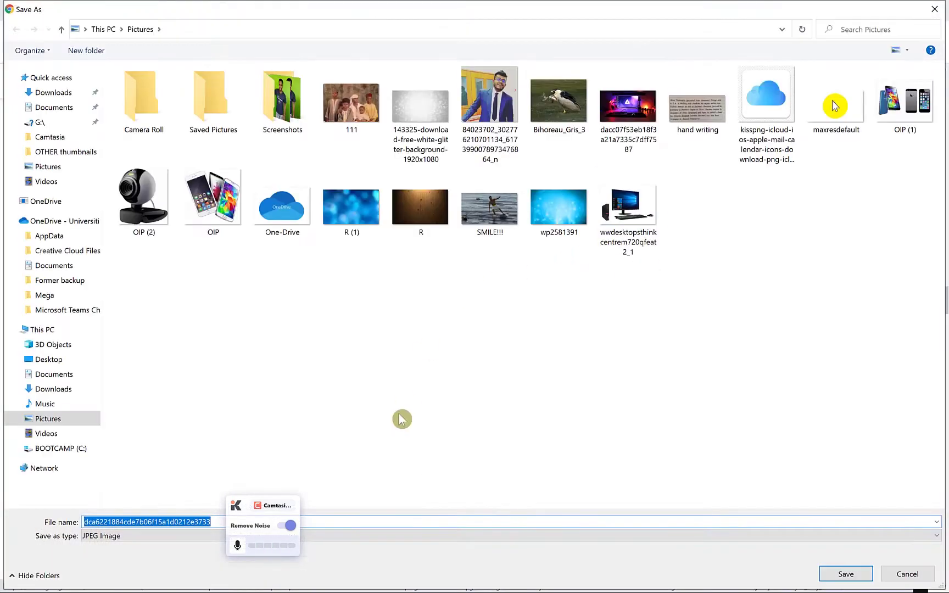
click(706, 124)
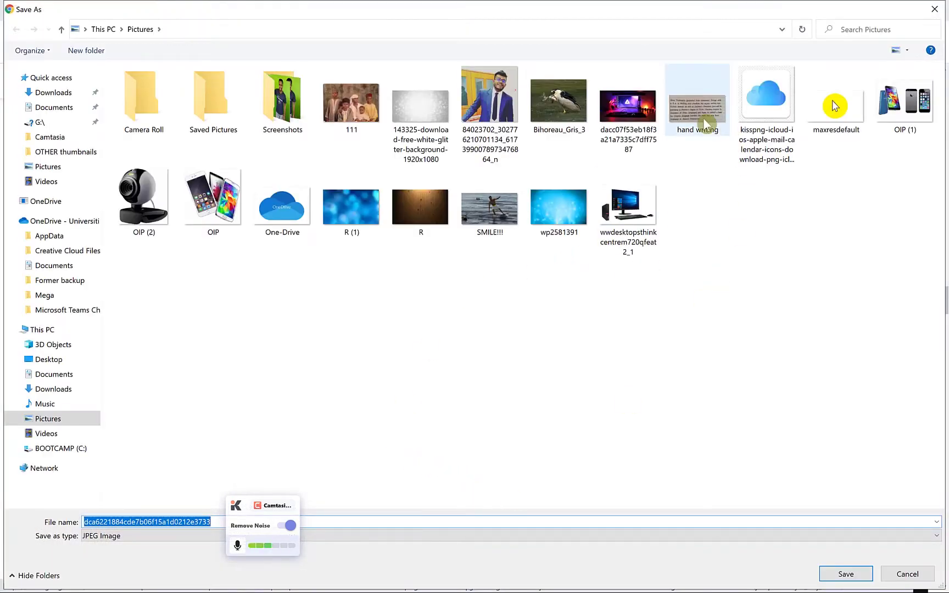
click(833, 574)
click(506, 308)
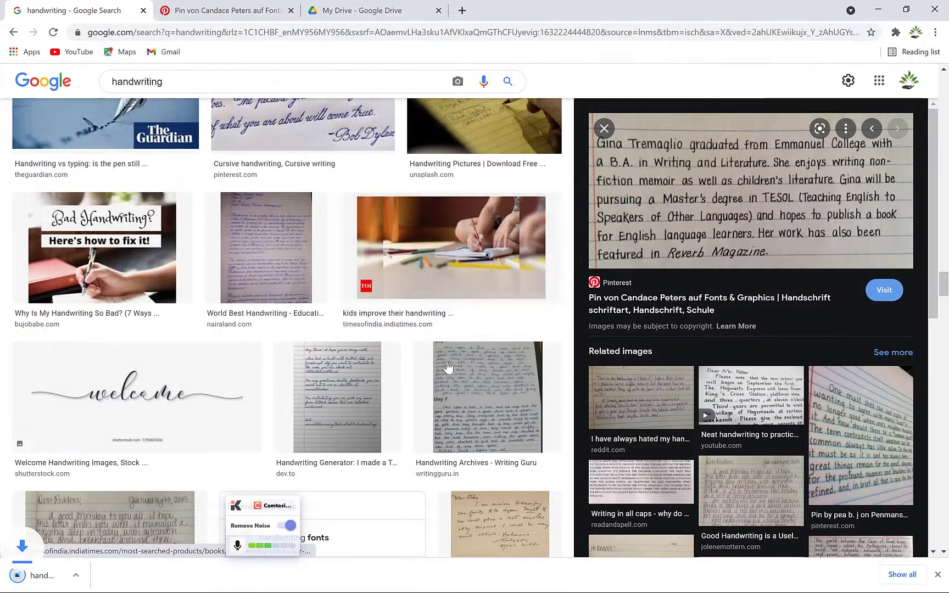
click(80, 582)
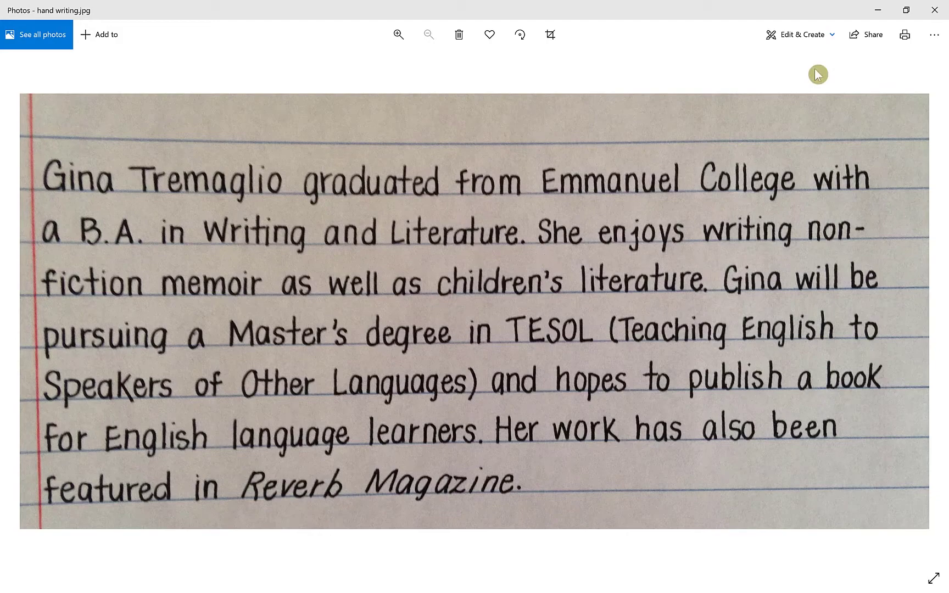
Close the handwriting image in Photos
click(877, 10)
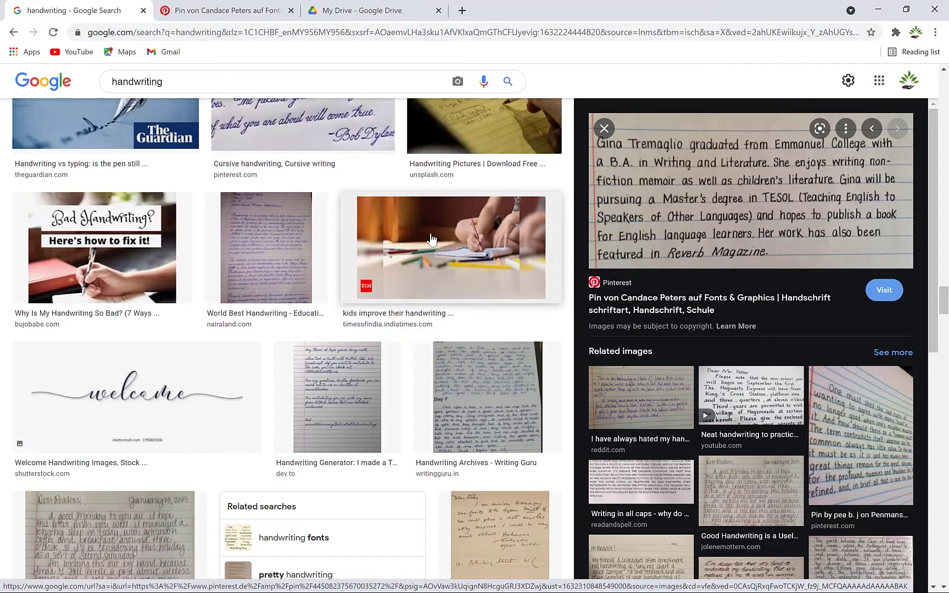
Switch to the 'My Drive - Google Drive' tab in Chrome
click(359, 9)
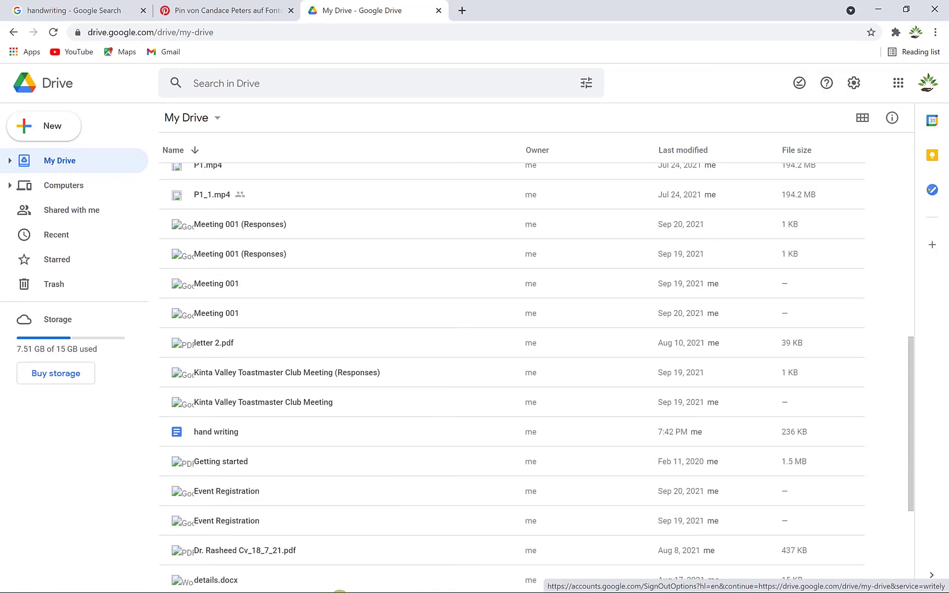
Drag 'hand writing.jpg' from File Explorer's Pictures folder onto My Drive to upload it
key(super)
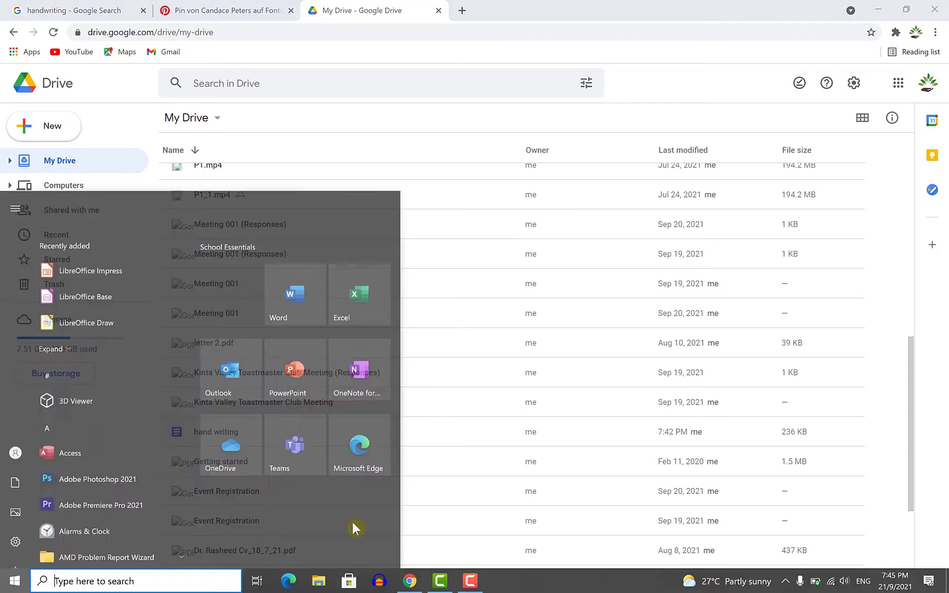
key(super)
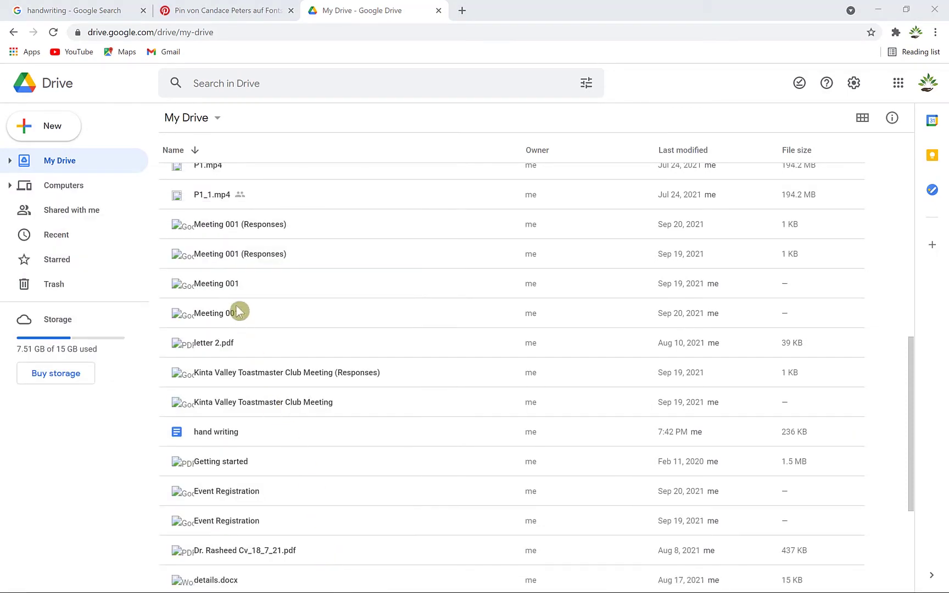
key(super+e)
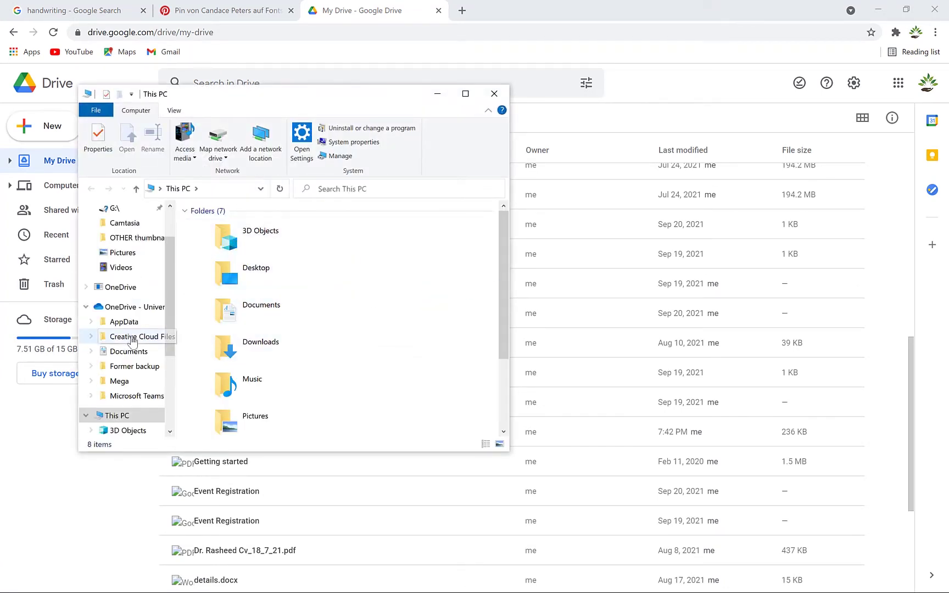
scroll(142, 398, down, 2)
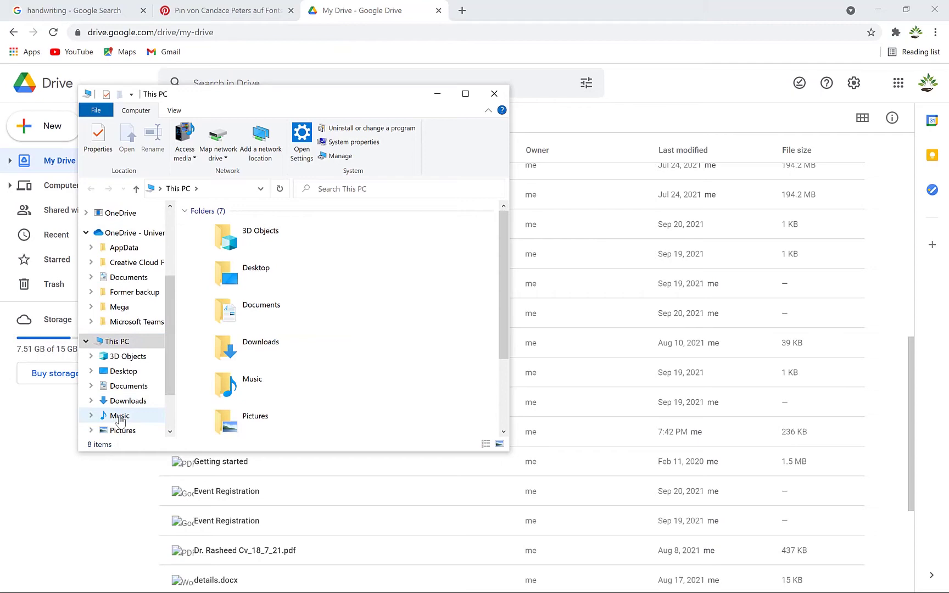
click(117, 434)
scroll(306, 376, down, 5)
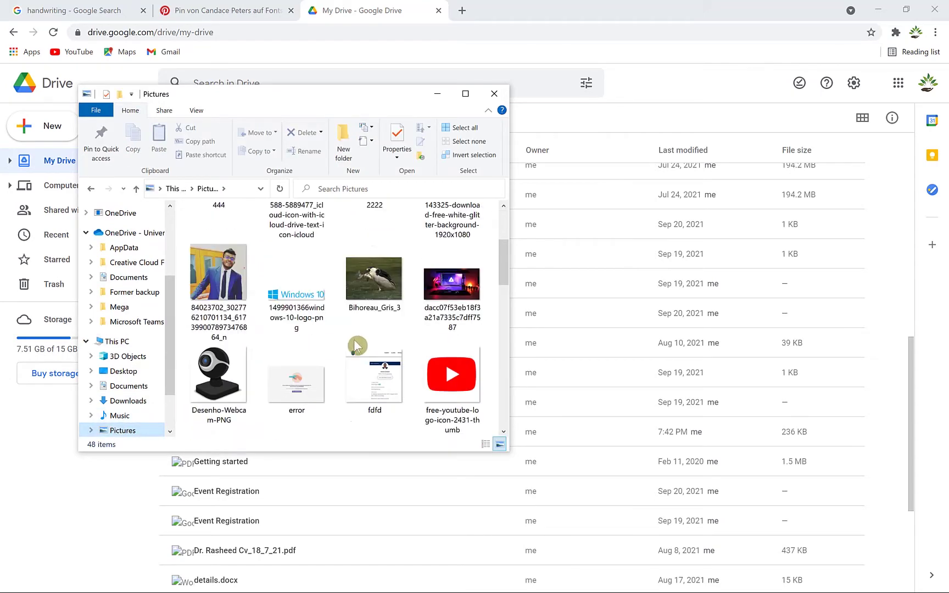
drag(374, 288, 690, 425)
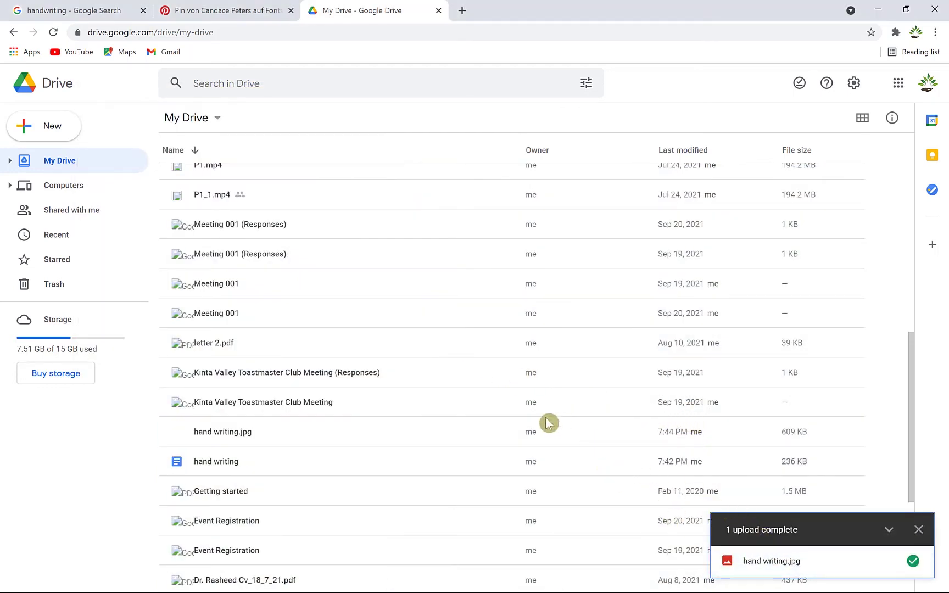
click(60, 131)
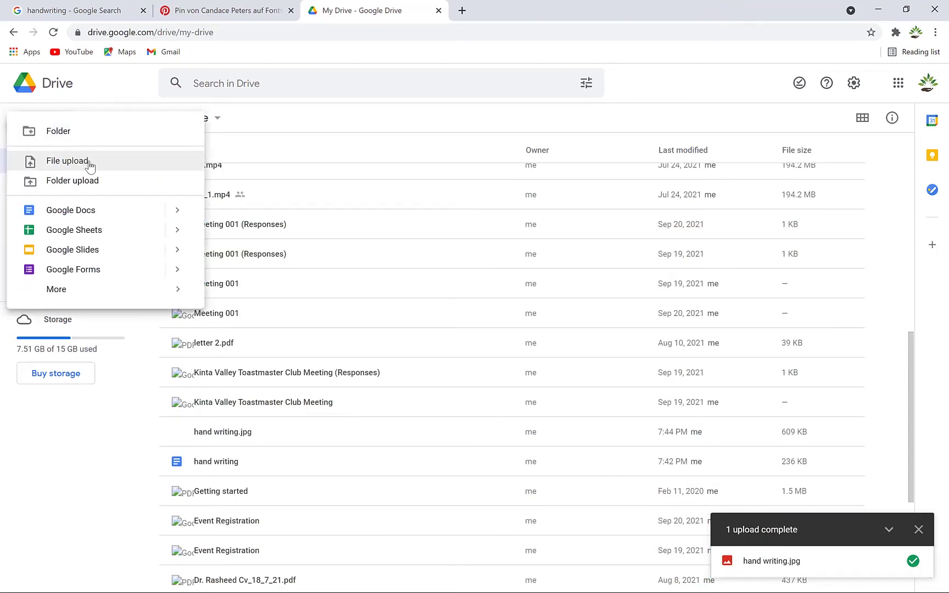
click(126, 162)
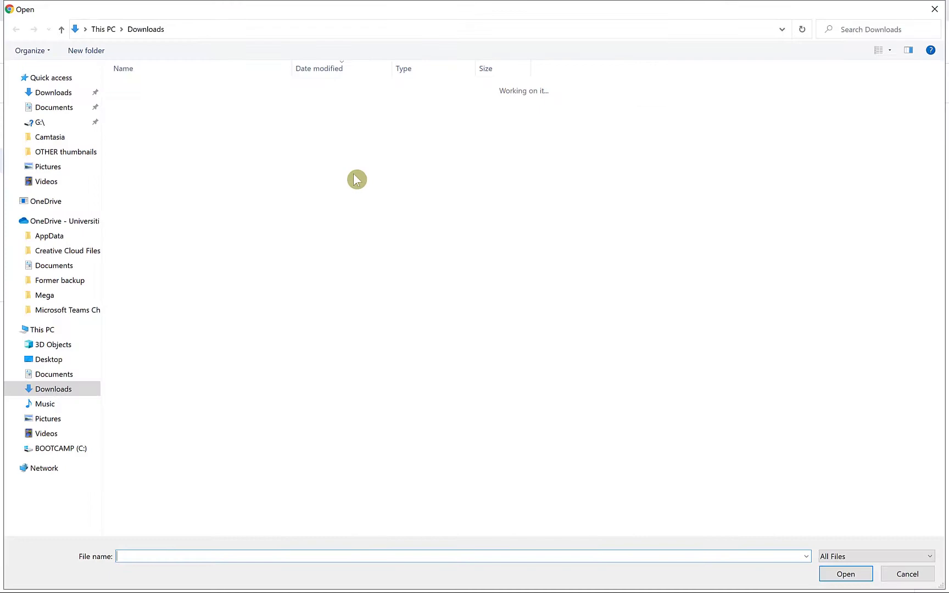
click(70, 422)
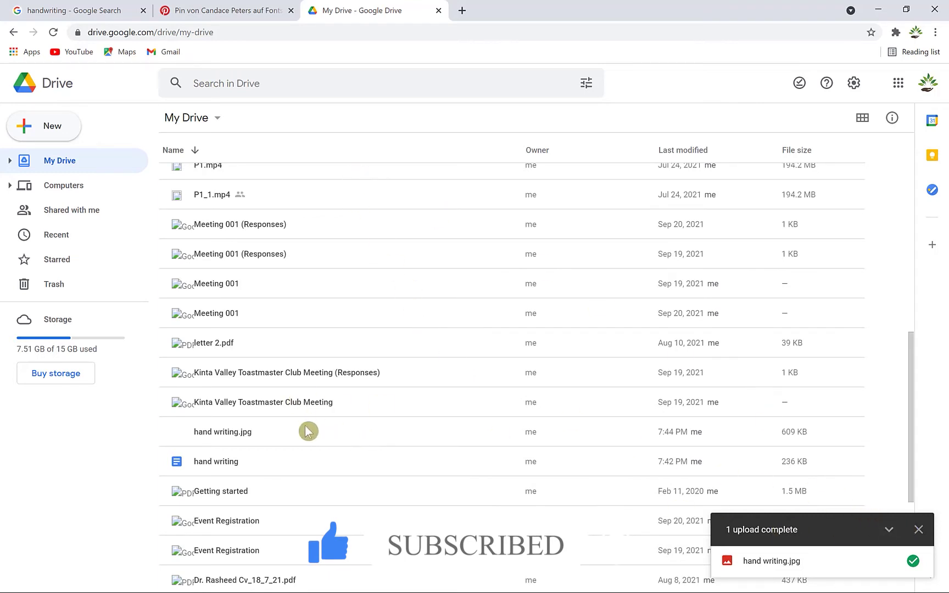
Open 'hand writing.jpg' from My Drive with Google Docs to convert its handwriting to text
click(276, 432)
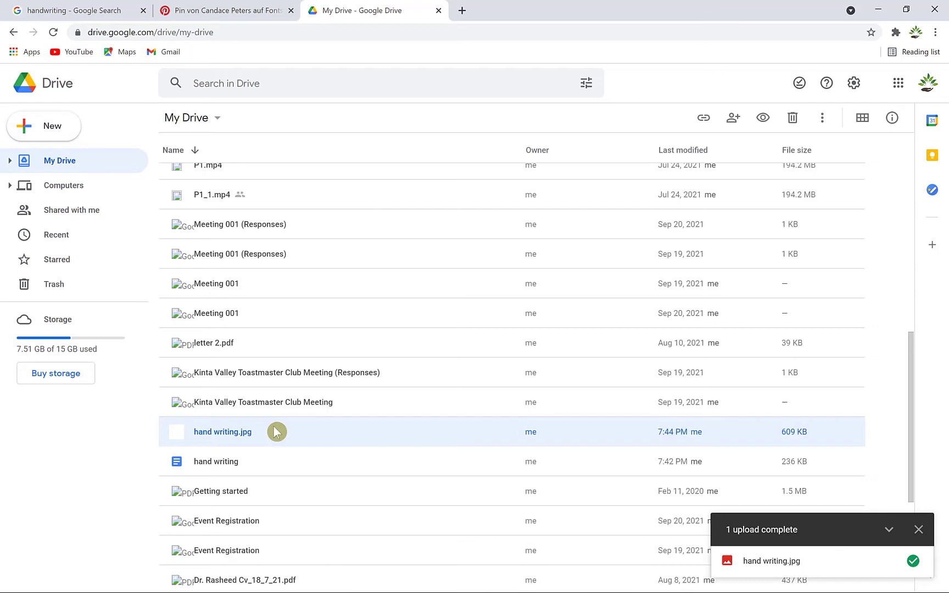
click(918, 530)
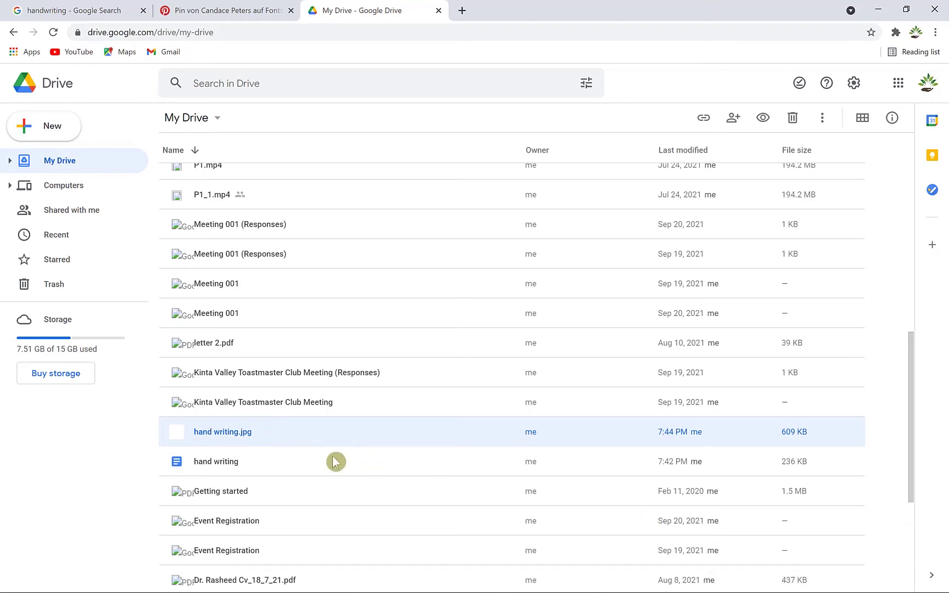
right_click(300, 433)
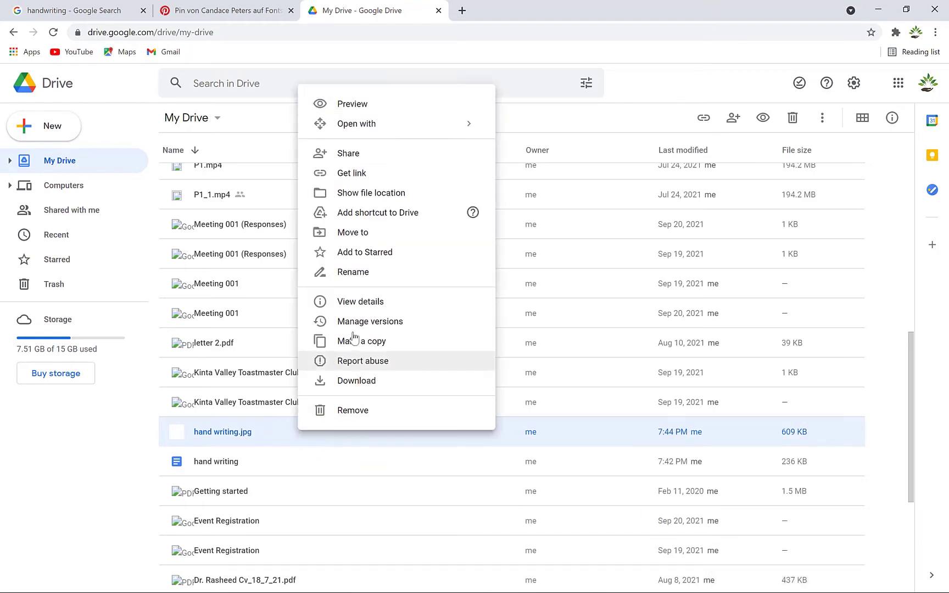
mouse_move(407, 126)
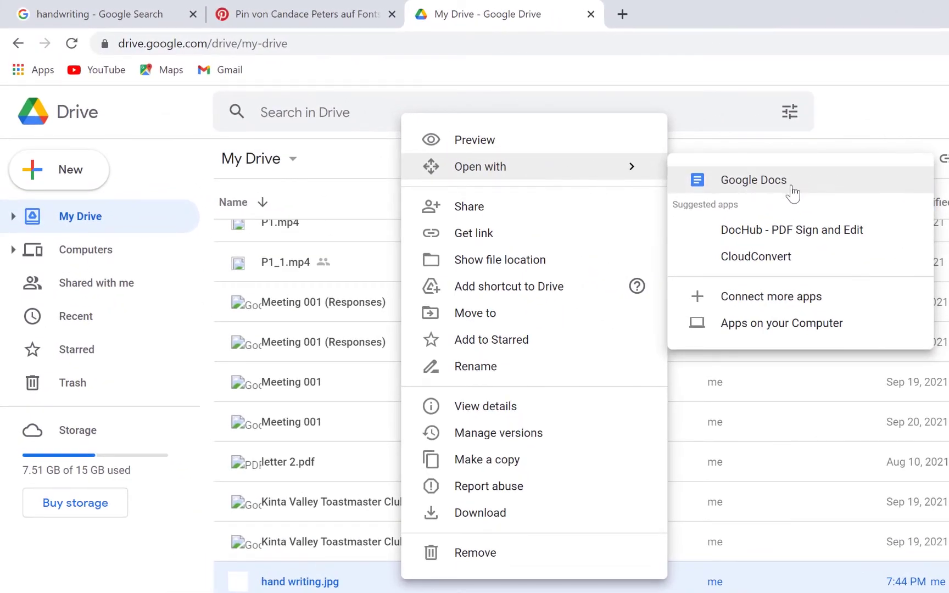
click(792, 193)
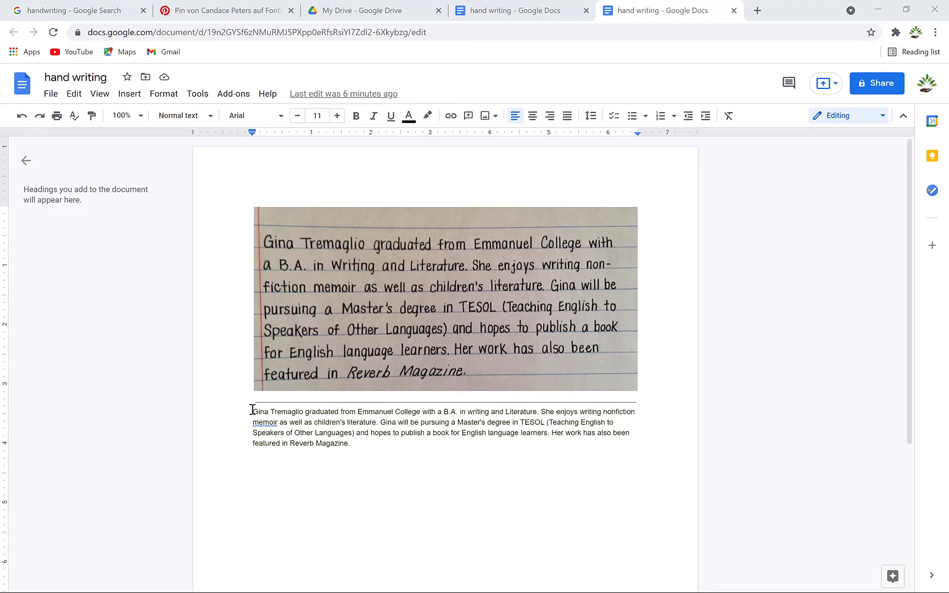
Remove stray characters from the converted text, then select the paragraph ending 'Reverb Magazine.'
click(373, 443)
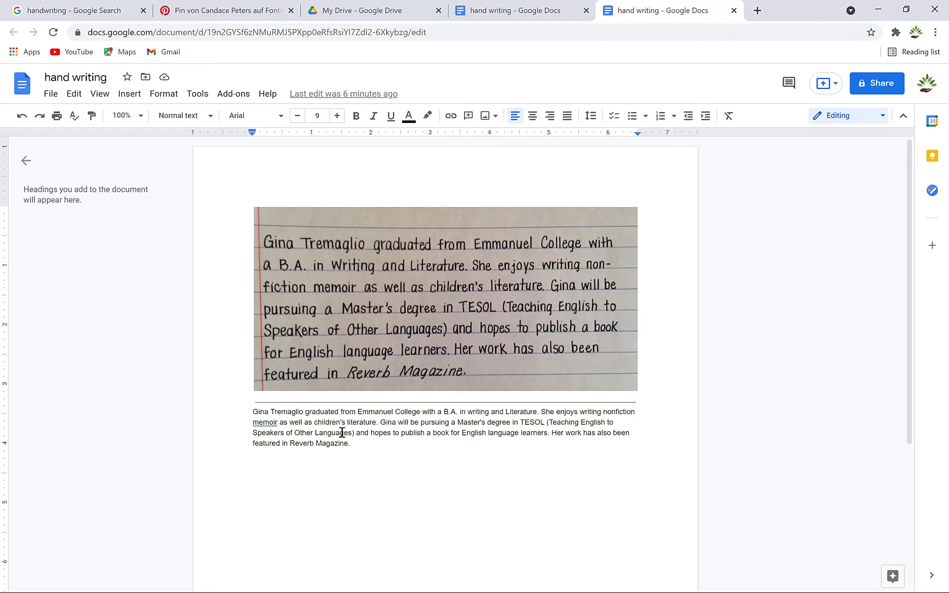
click(315, 432)
text(dddfd)
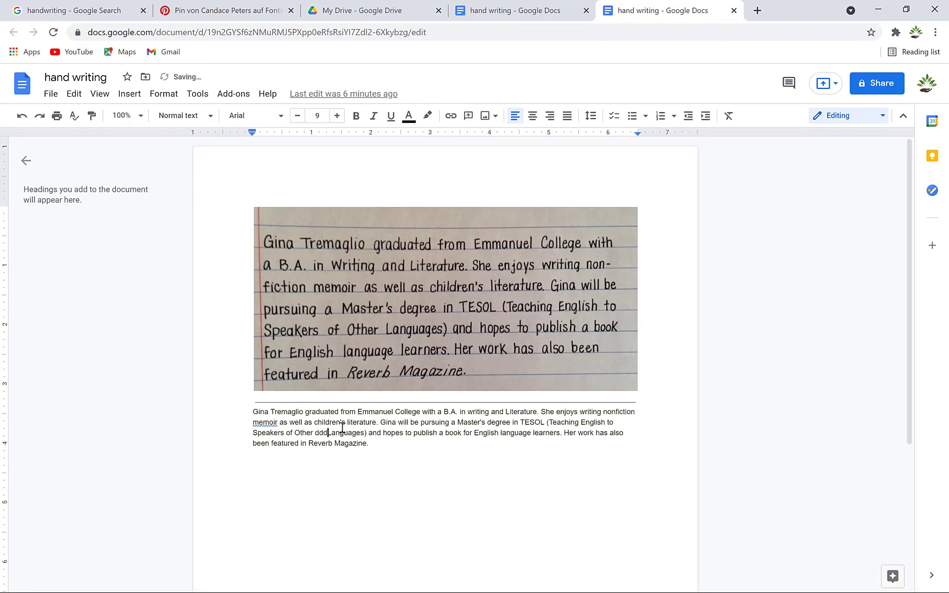
key(BackSpace)
key(BackSpace)
key(BackSpace)
key(BackSpace)
key(BackSpace)
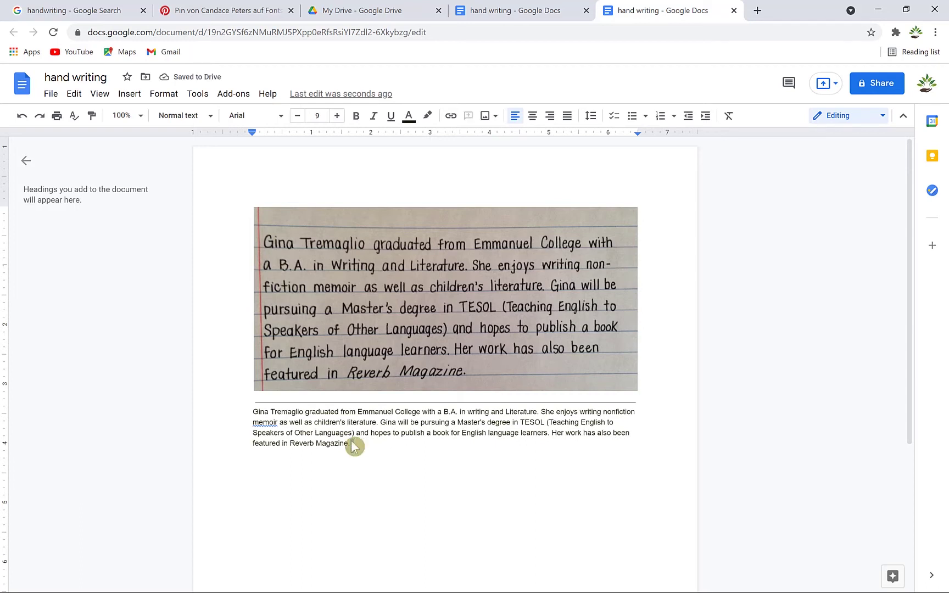
drag(351, 442, 256, 414)
key(ctrl+c)
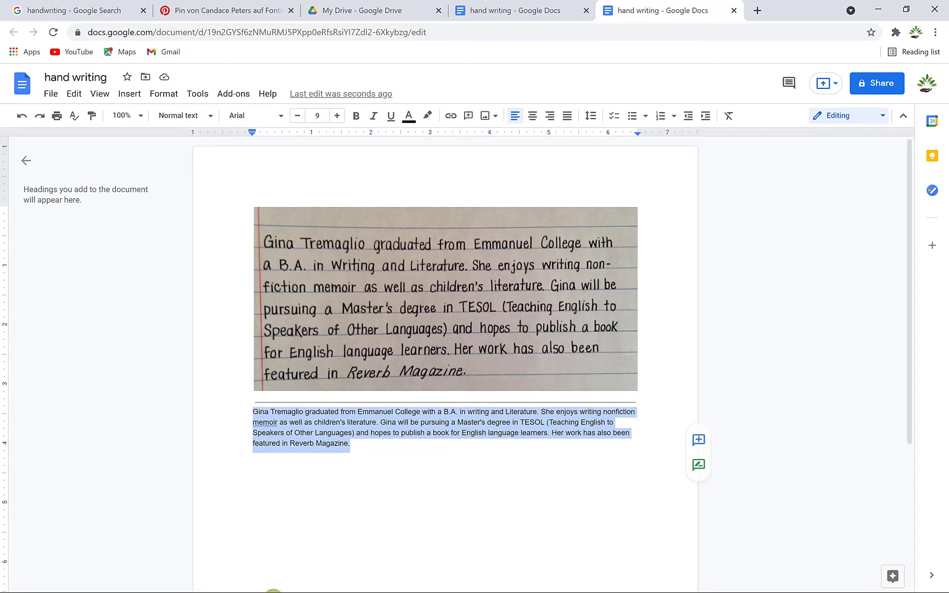
Paste the copied bio paragraph into a blank Word document
key(super)
click(123, 582)
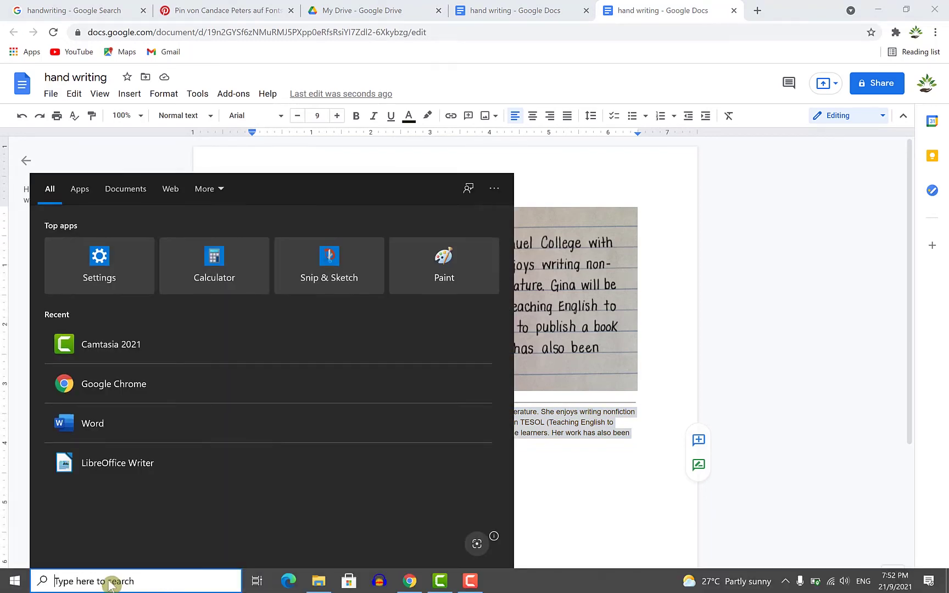
text(w)
key(Escape)
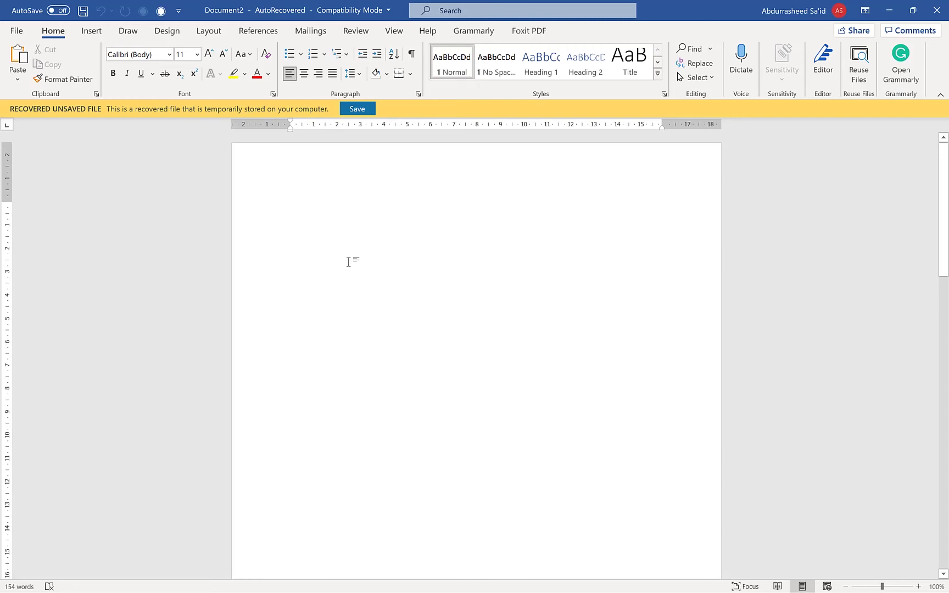
key(ctrl+v)
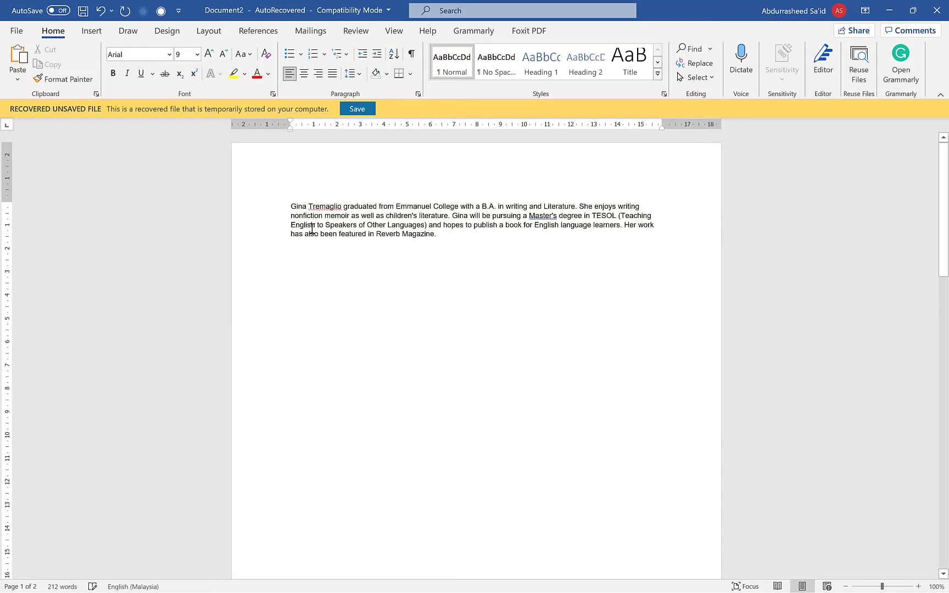
Restyle the pasted paragraph to 16 pt Calibri Light
drag(267, 235, 263, 203)
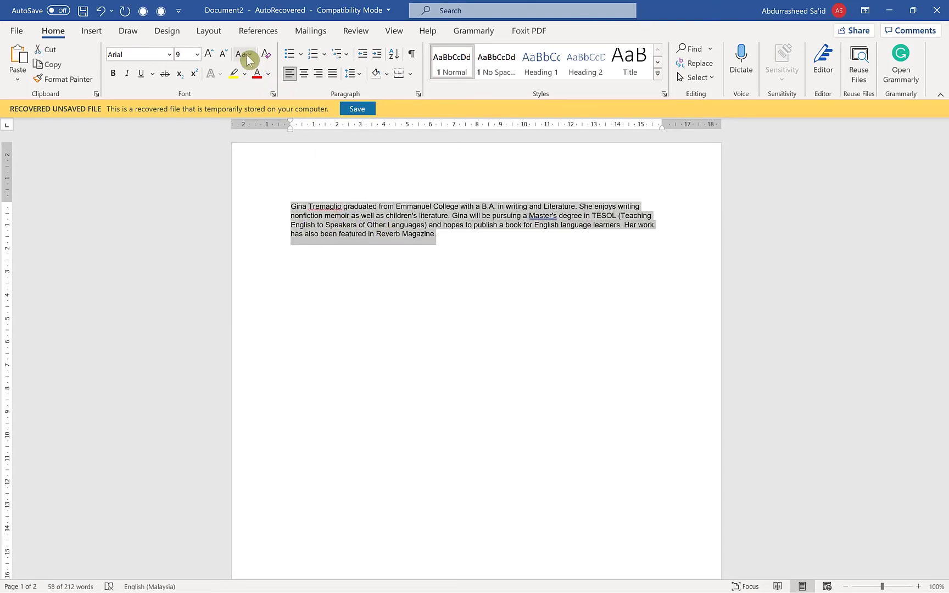
click(209, 54)
click(210, 54)
click(210, 54)
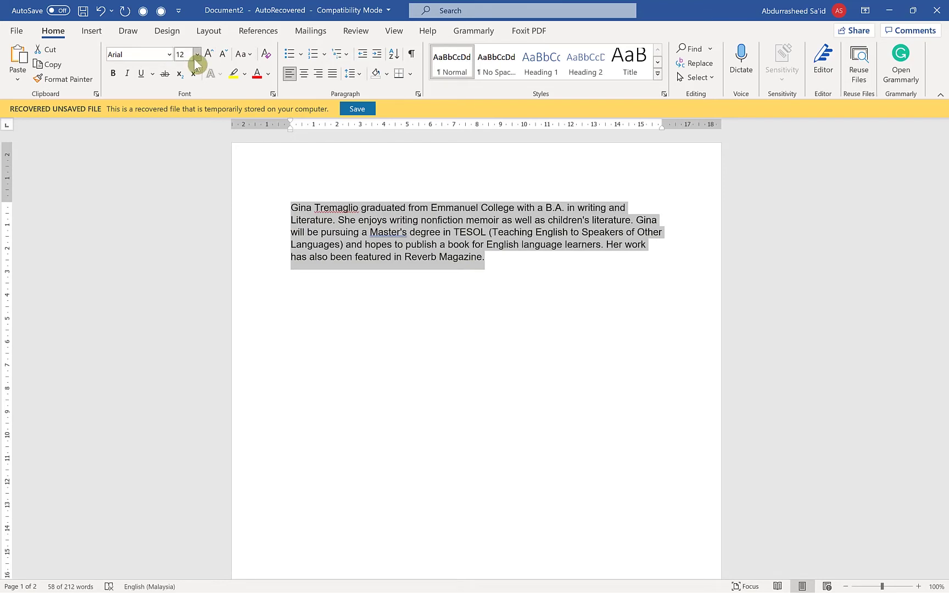
click(197, 54)
click(188, 157)
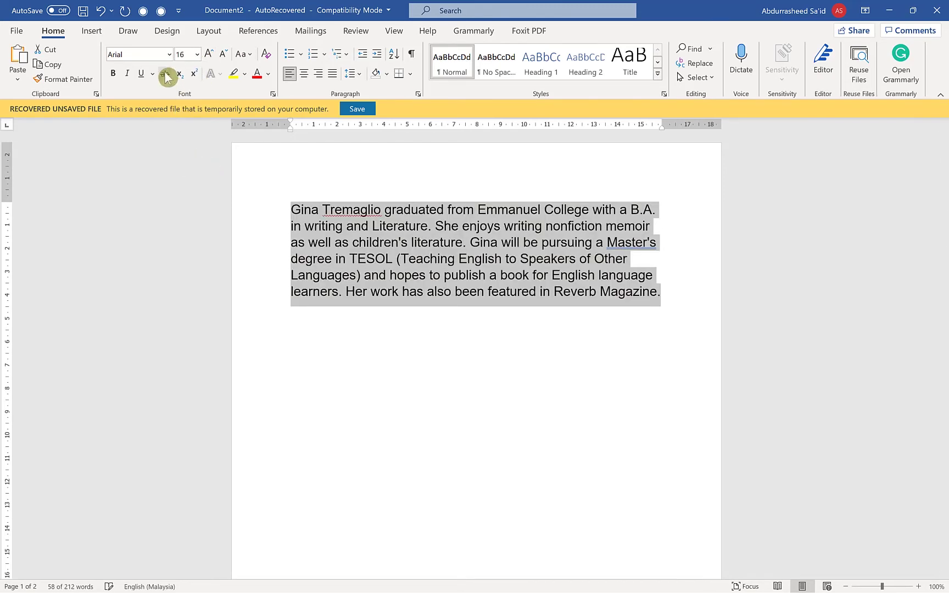
click(164, 54)
click(169, 55)
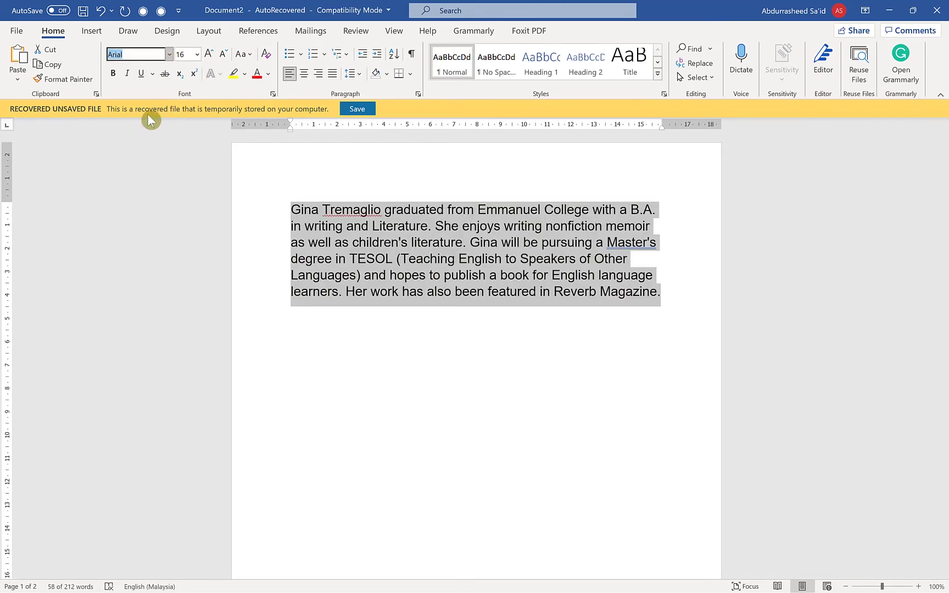
click(150, 197)
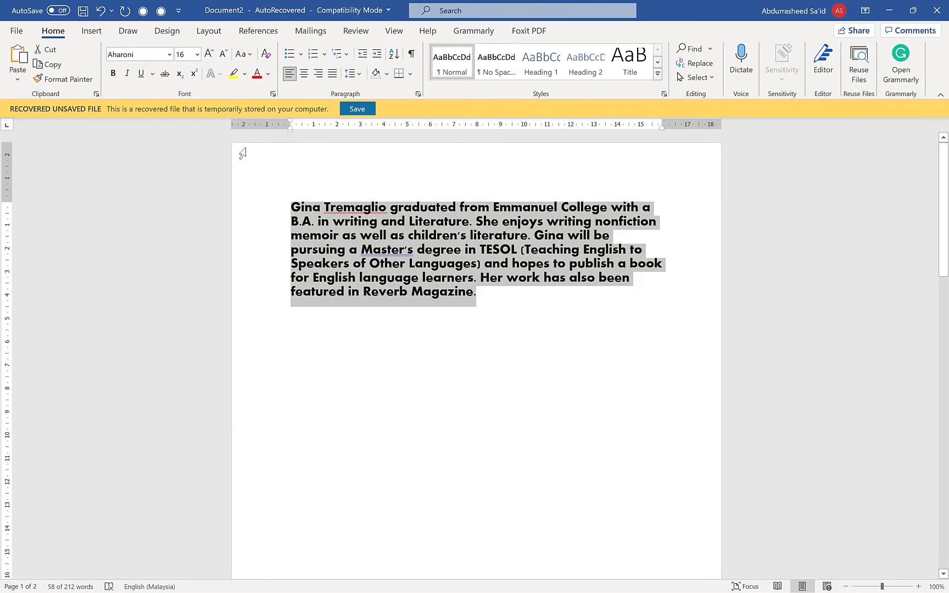
key(ctrl+z)
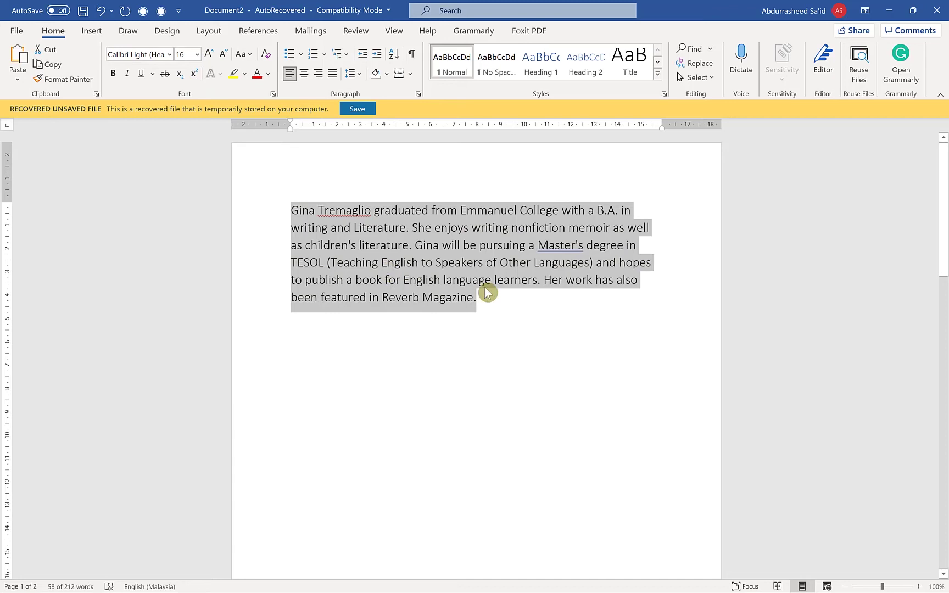
click(455, 262)
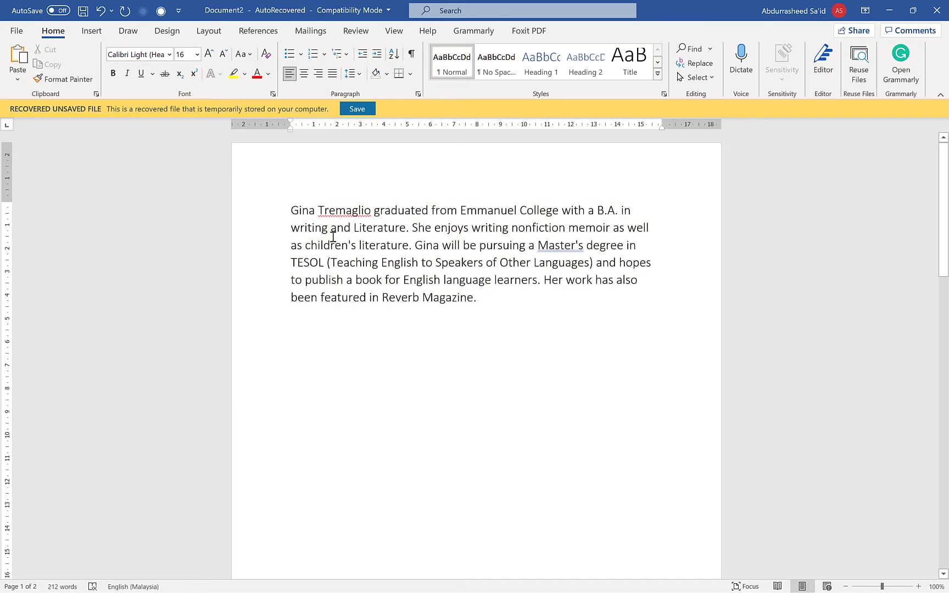